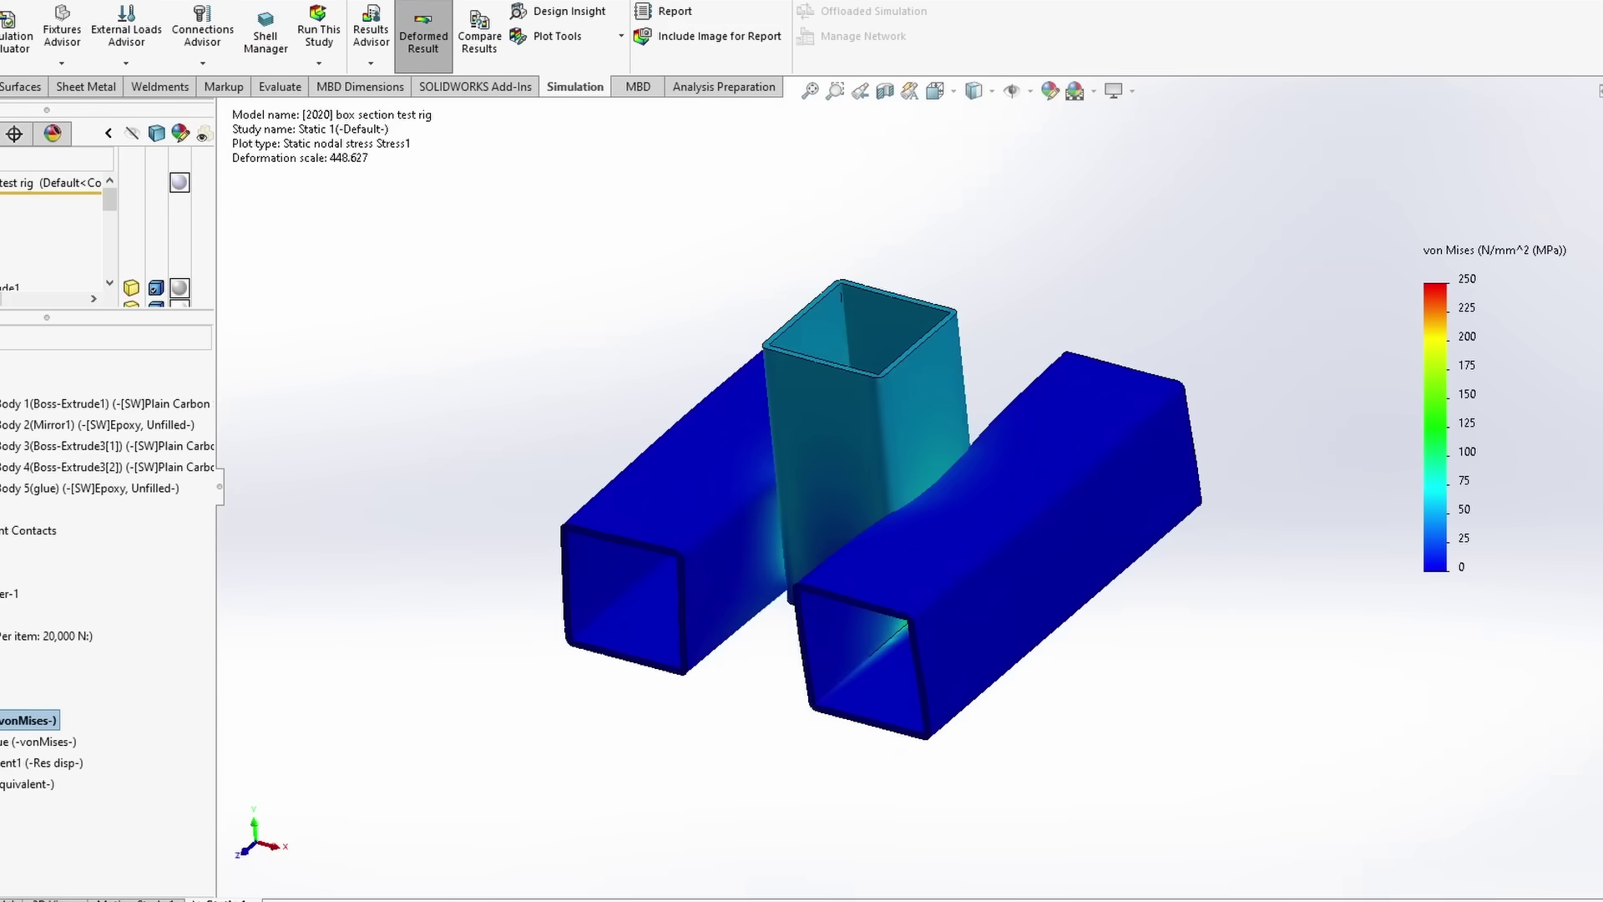
Turn the model to a near-front side view and pan it up and right.
{"action": "scroll", "coordinate": [758, 565], "scroll_direction": "down", "scroll_amount": 3}
{"action": "left_click_drag", "start_coordinate": [971, 768], "coordinate": [971, 612]}
{"action": "key", "text": "ctrl+Up"}
{"action": "key", "text": "ctrl+Right"}
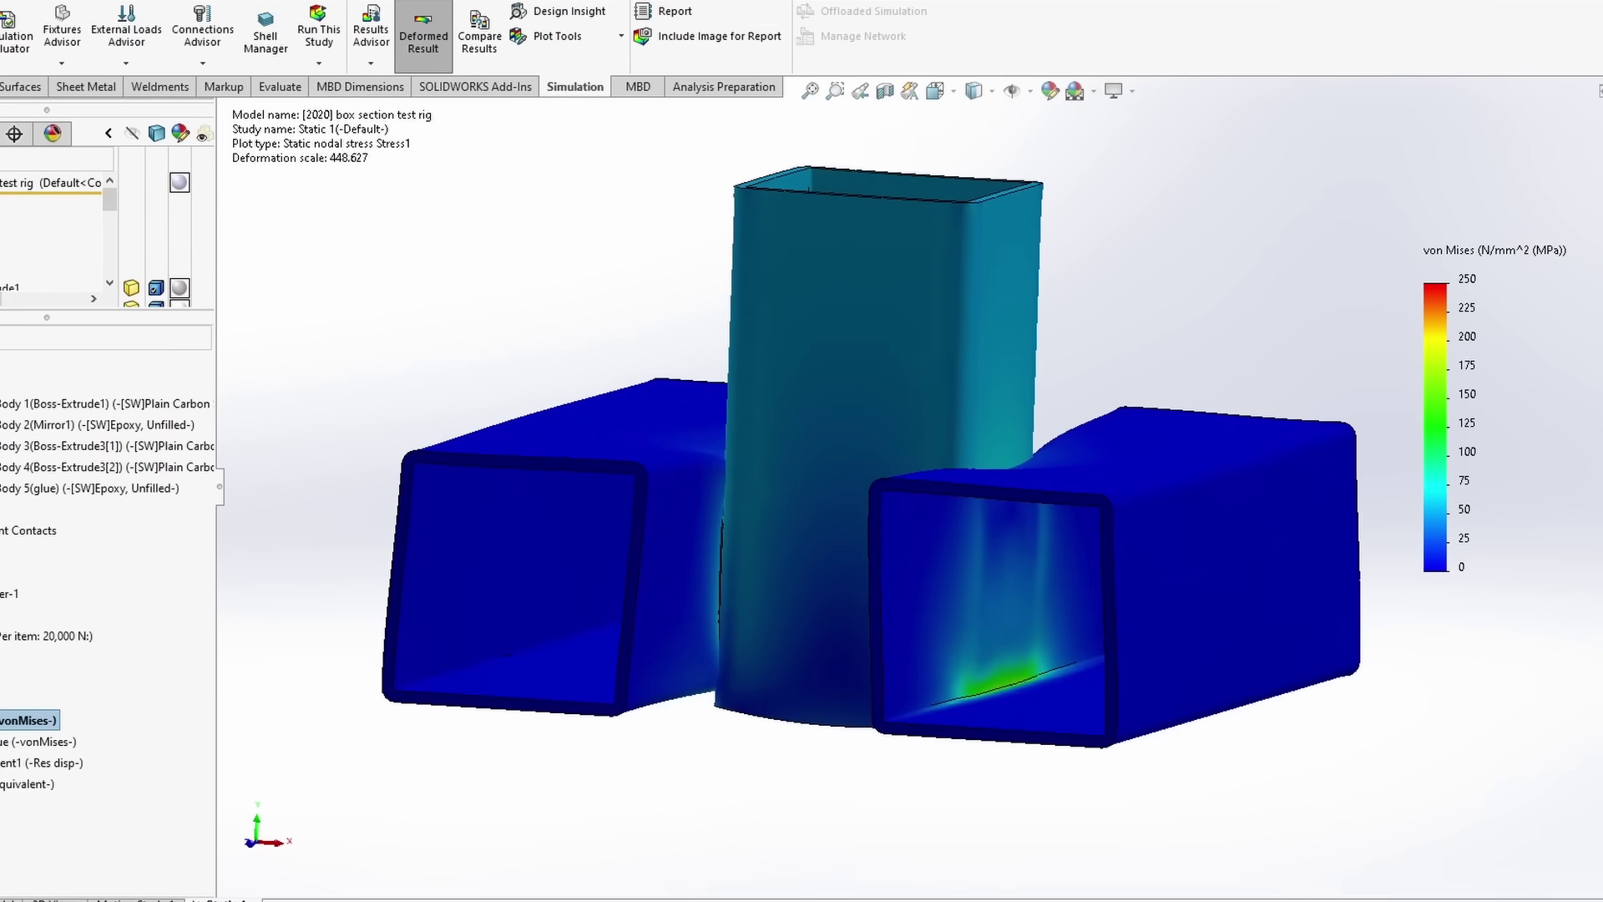
Zoom onto the right tube end's stress hot spot, then display the Stress - glue plot.
{"action": "key", "text": "Left"}
{"action": "key", "text": "Left"}
{"action": "key", "text": "Left"}
{"action": "key", "text": "Left"}
{"action": "key", "text": "Left"}
{"action": "key", "text": "Left"}
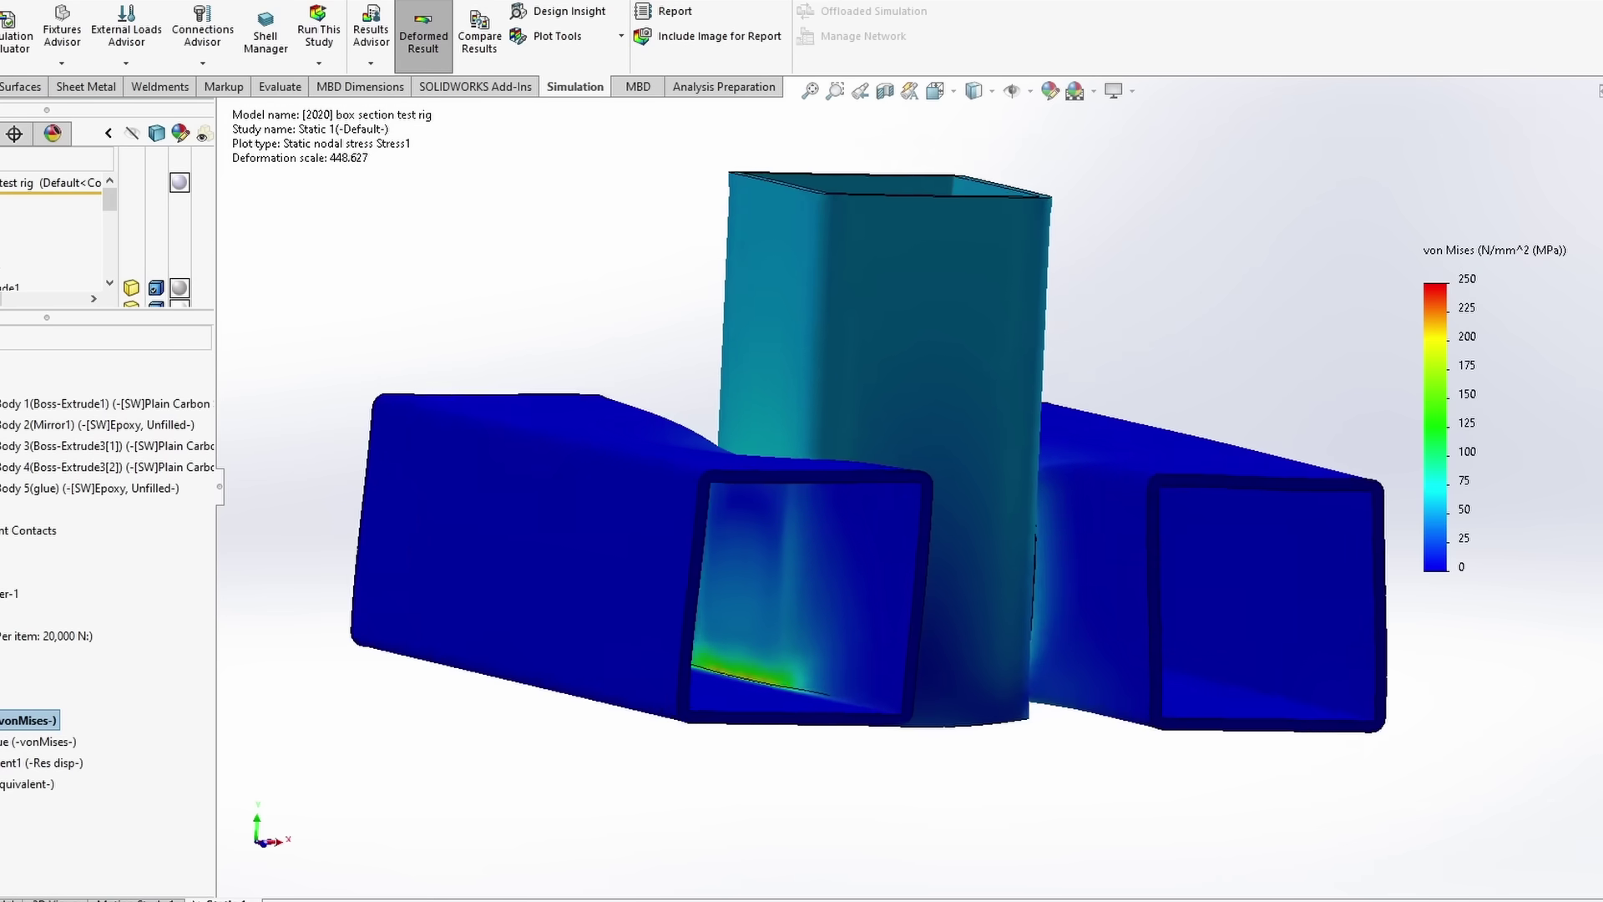
{"action": "key", "text": "Left"}
{"action": "key", "text": "Left"}
{"action": "key", "text": "Left"}
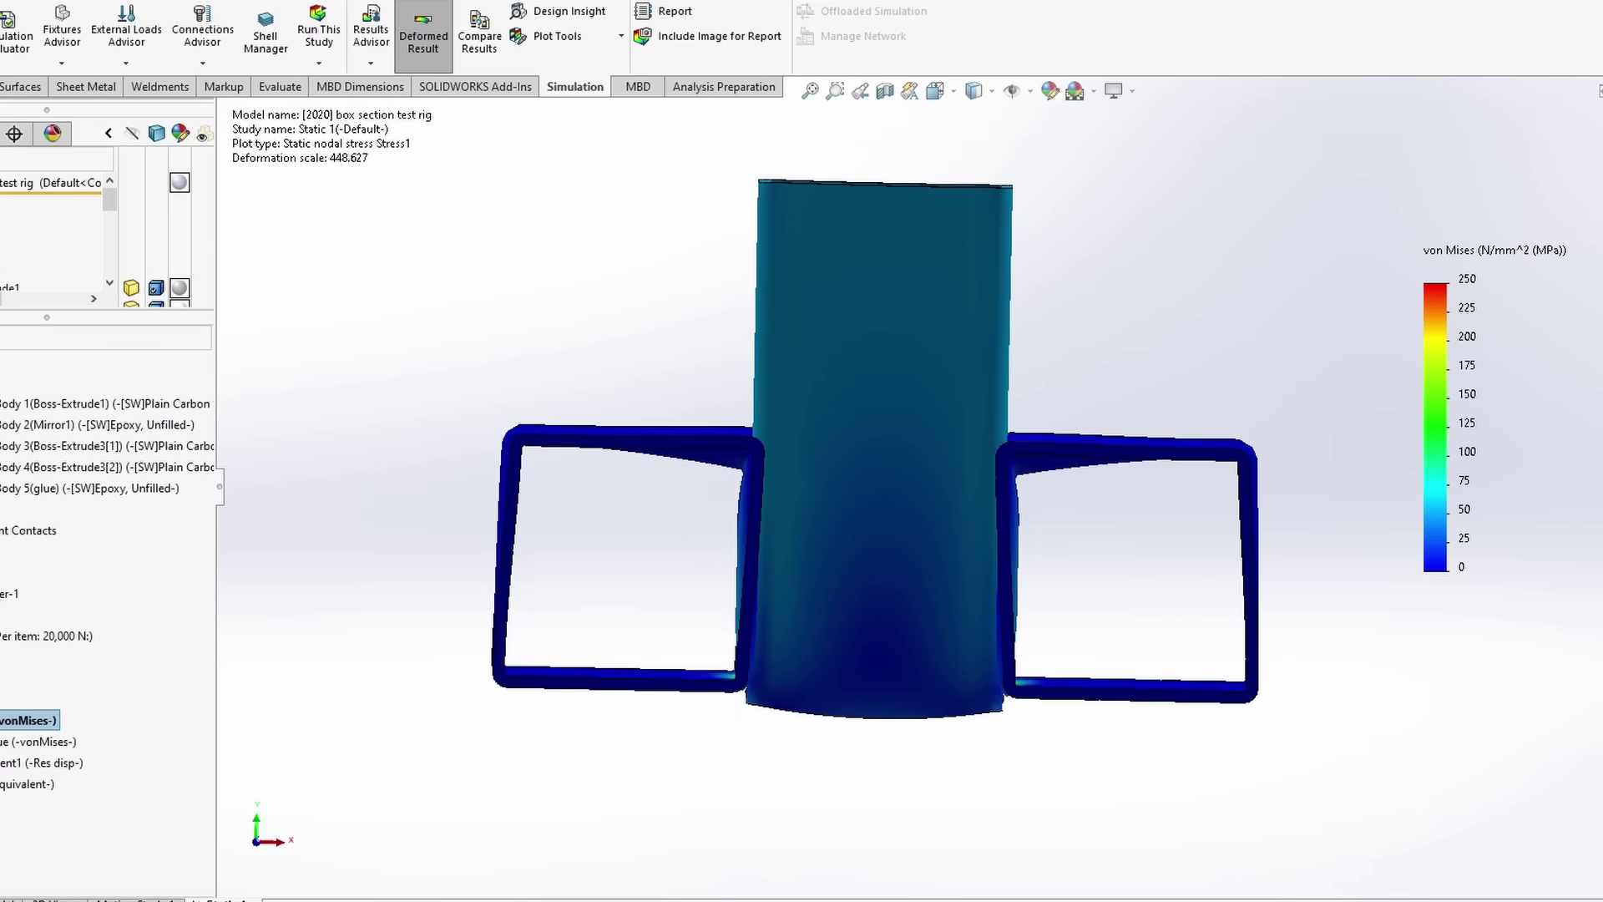
{"action": "key", "text": "Down"}
{"action": "key", "text": "Down"}
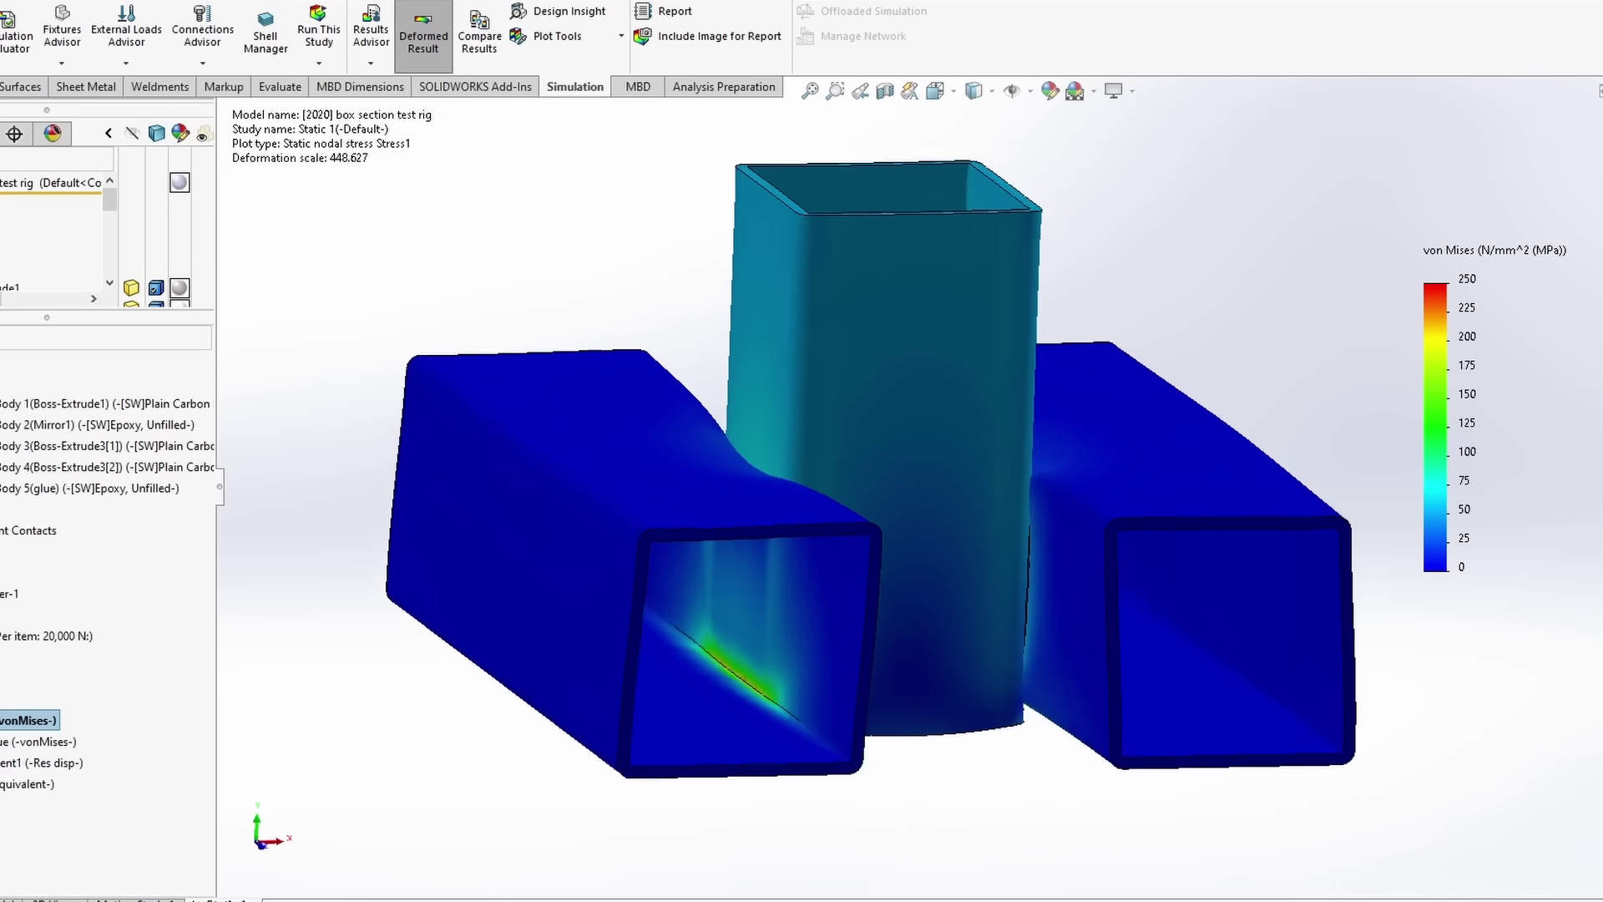
{"action": "key", "text": "Left"}
{"action": "key", "text": "Left"}
{"action": "key", "text": "Left"}
{"action": "key", "text": "Left"}
{"action": "key", "text": "Left"}
{"action": "key", "text": "Left"}
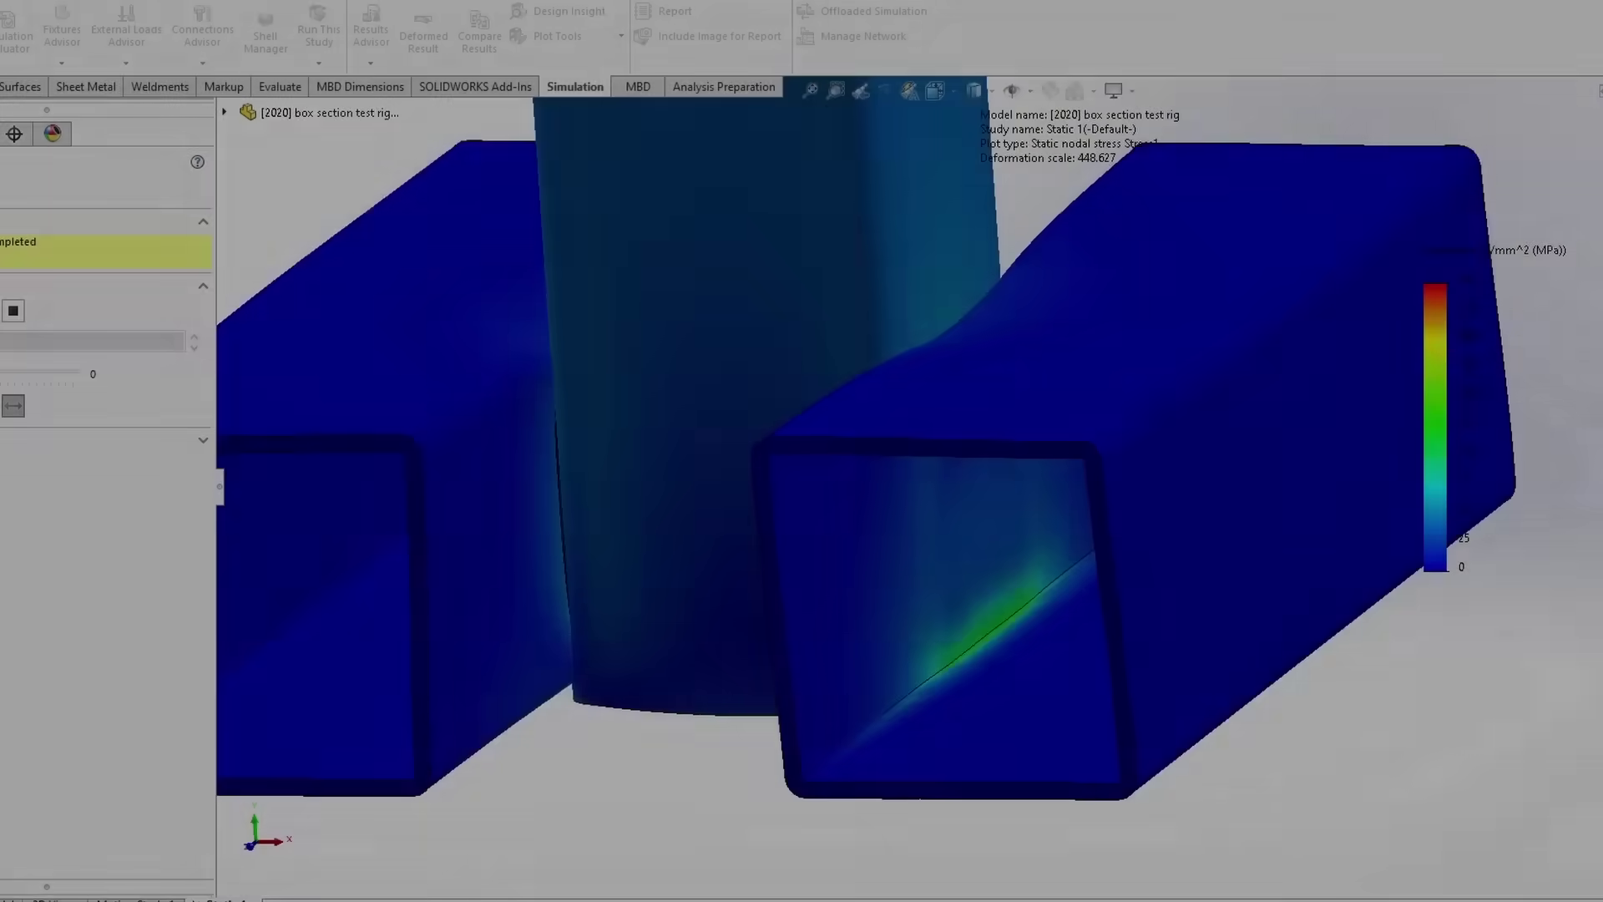
{"action": "scroll", "coordinate": [994, 571], "scroll_direction": "down", "scroll_amount": 5}
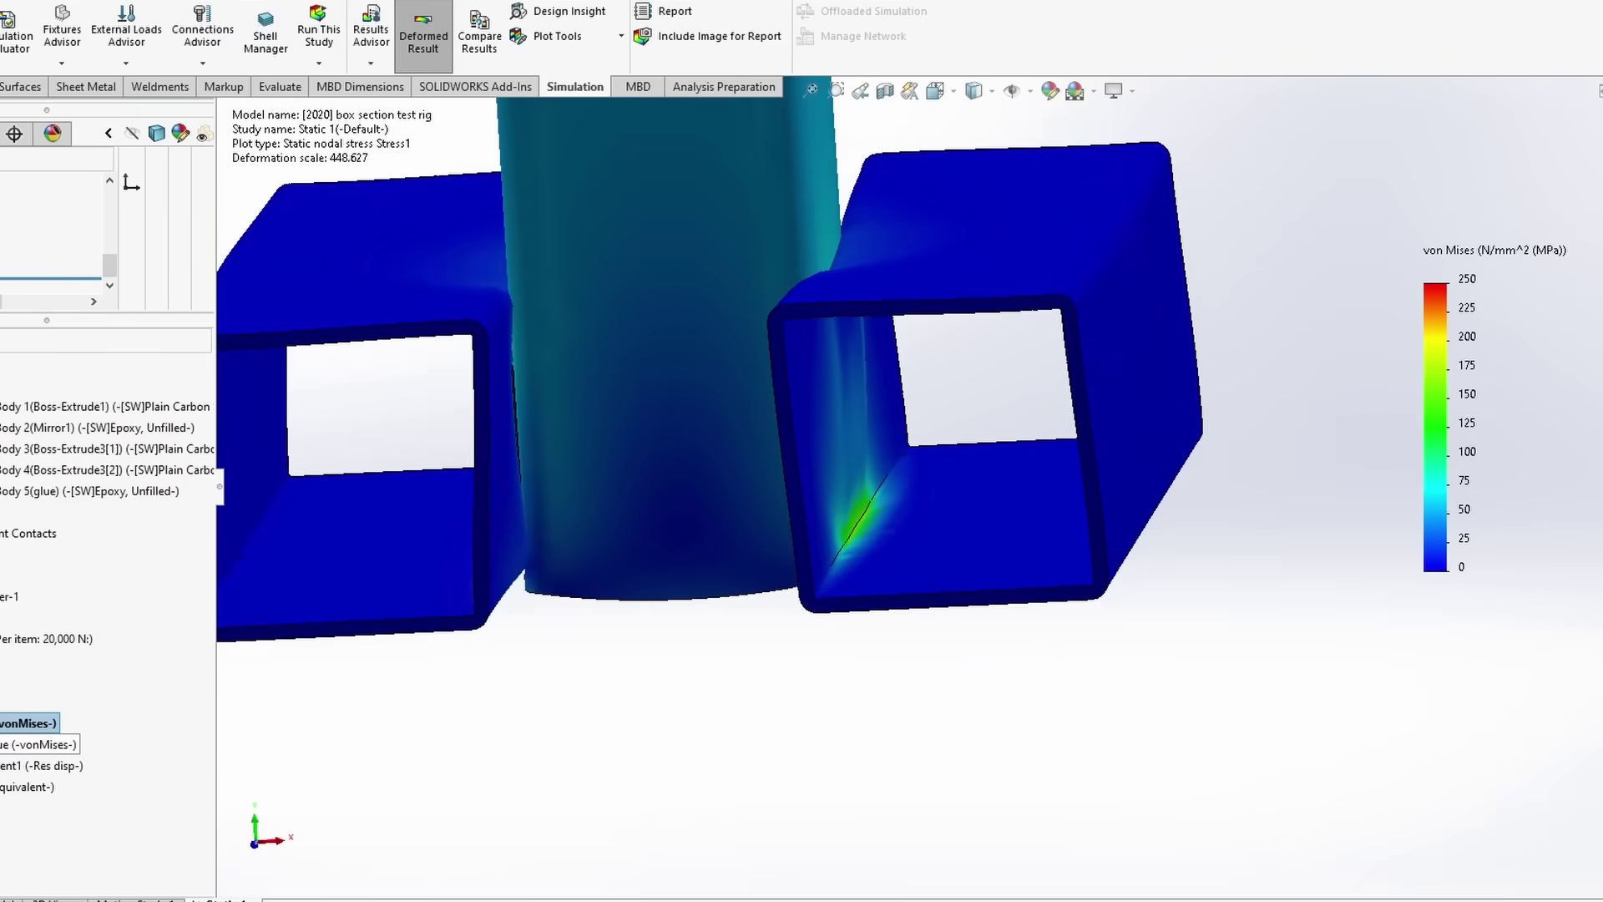
{"action": "double_click", "coordinate": [42, 744]}
Rotate and zoom-to-fit the Stress - glue plot to inspect both glue layers' edge stresses.
{"action": "key", "text": "Left"}
{"action": "key", "text": "Left"}
{"action": "key", "text": "Left"}
{"action": "key", "text": "Left"}
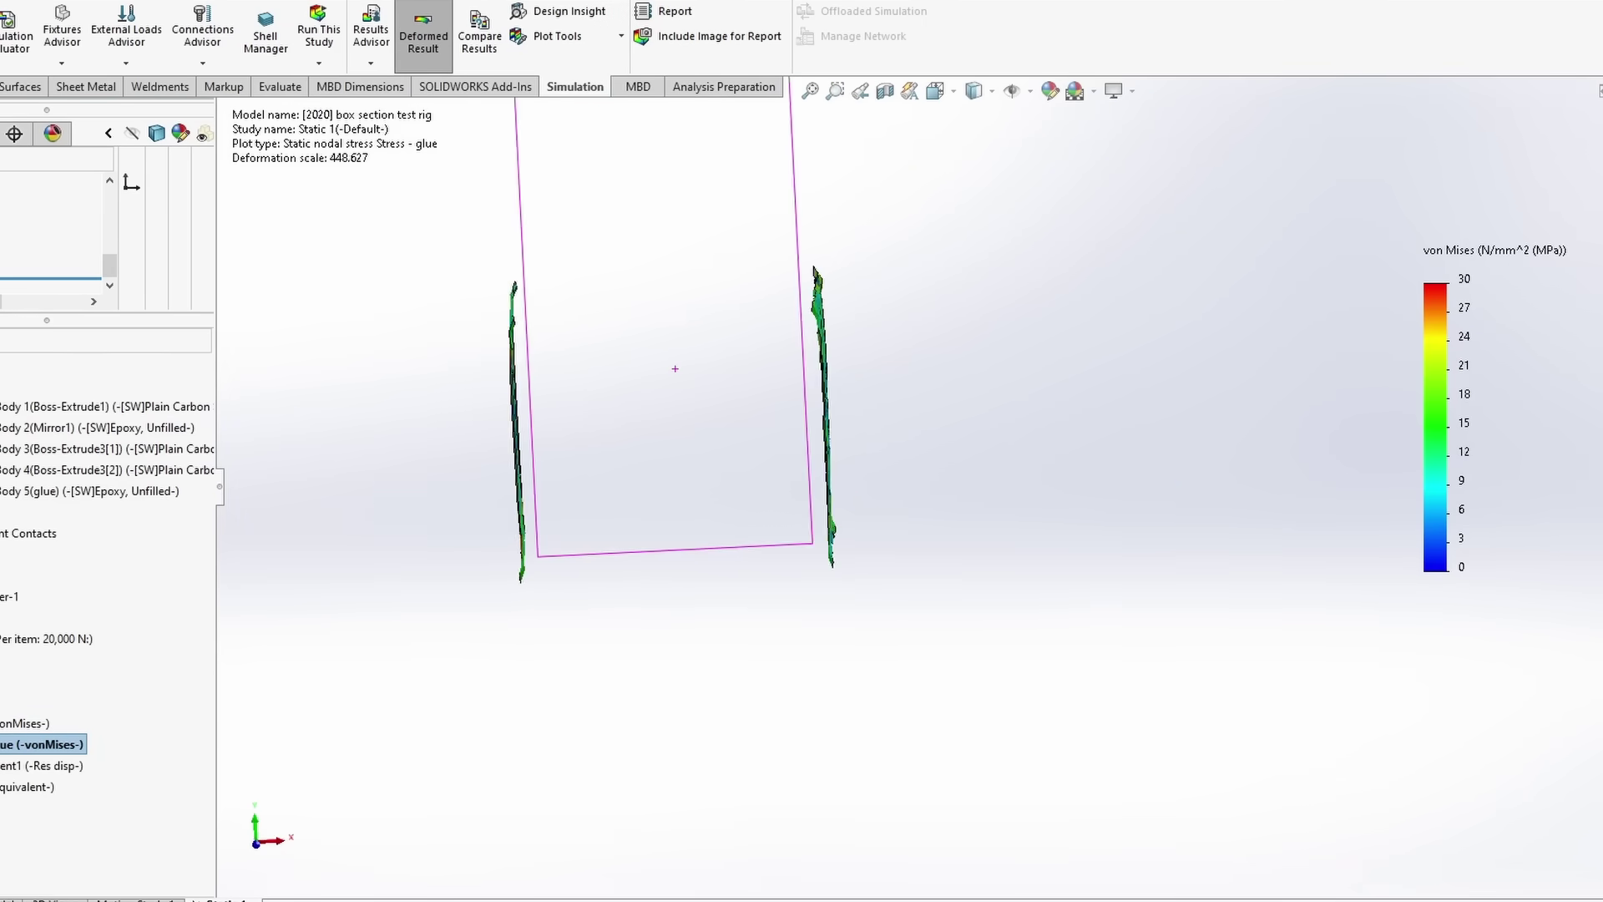
{"action": "key", "text": "f"}
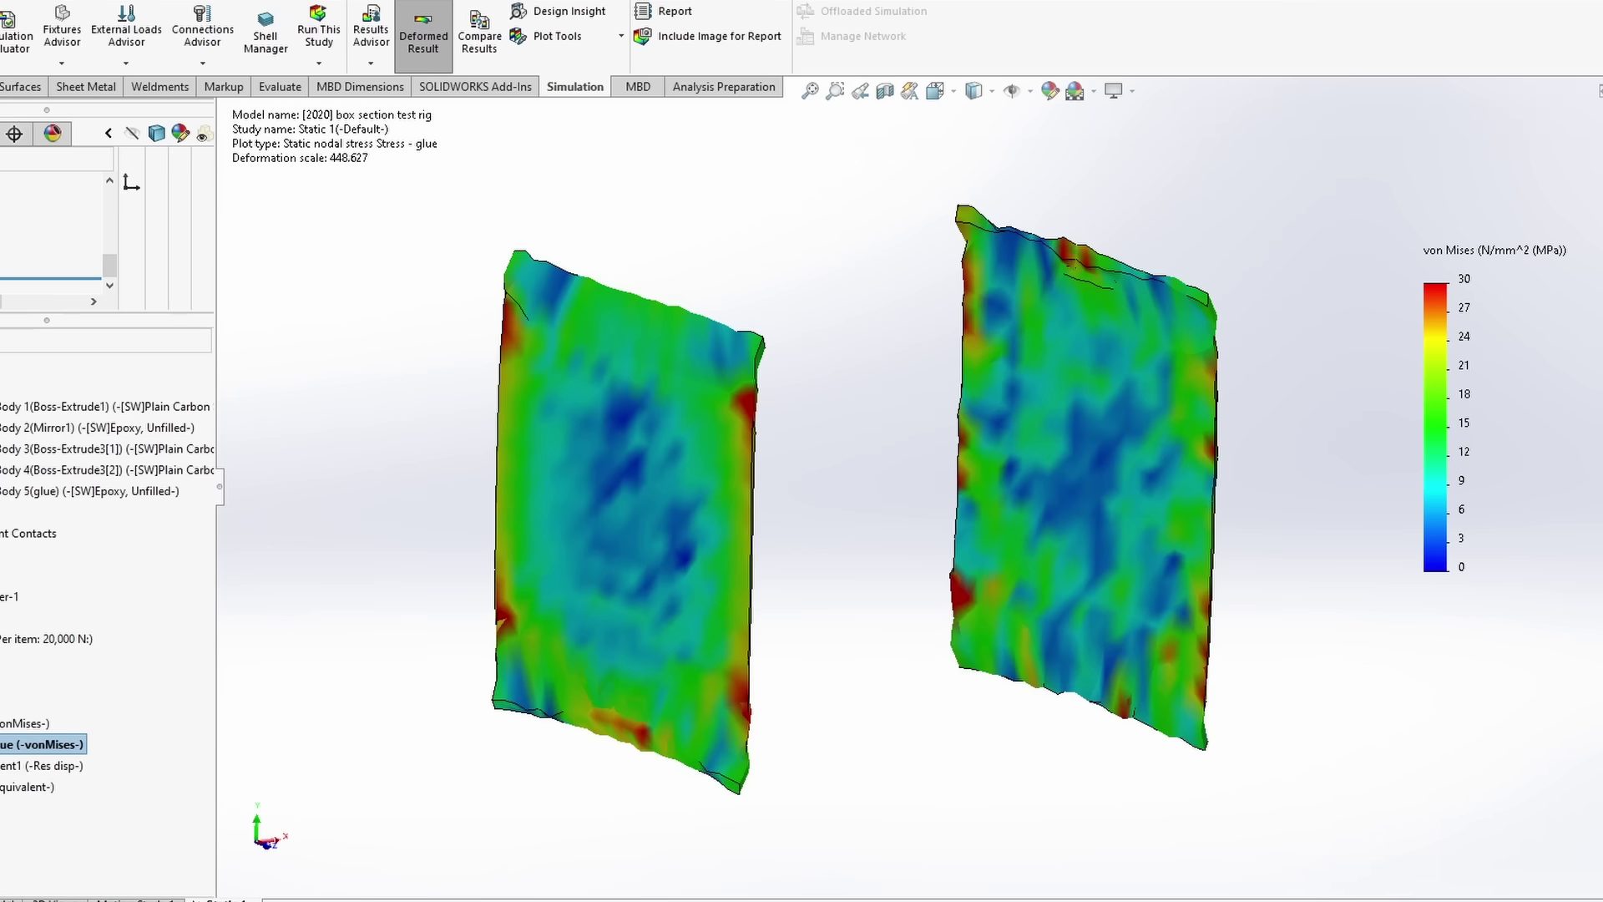
{"action": "key", "text": "Right"}
{"action": "key", "text": "Right"}
{"action": "key", "text": "Right"}
{"action": "key", "text": "Right"}
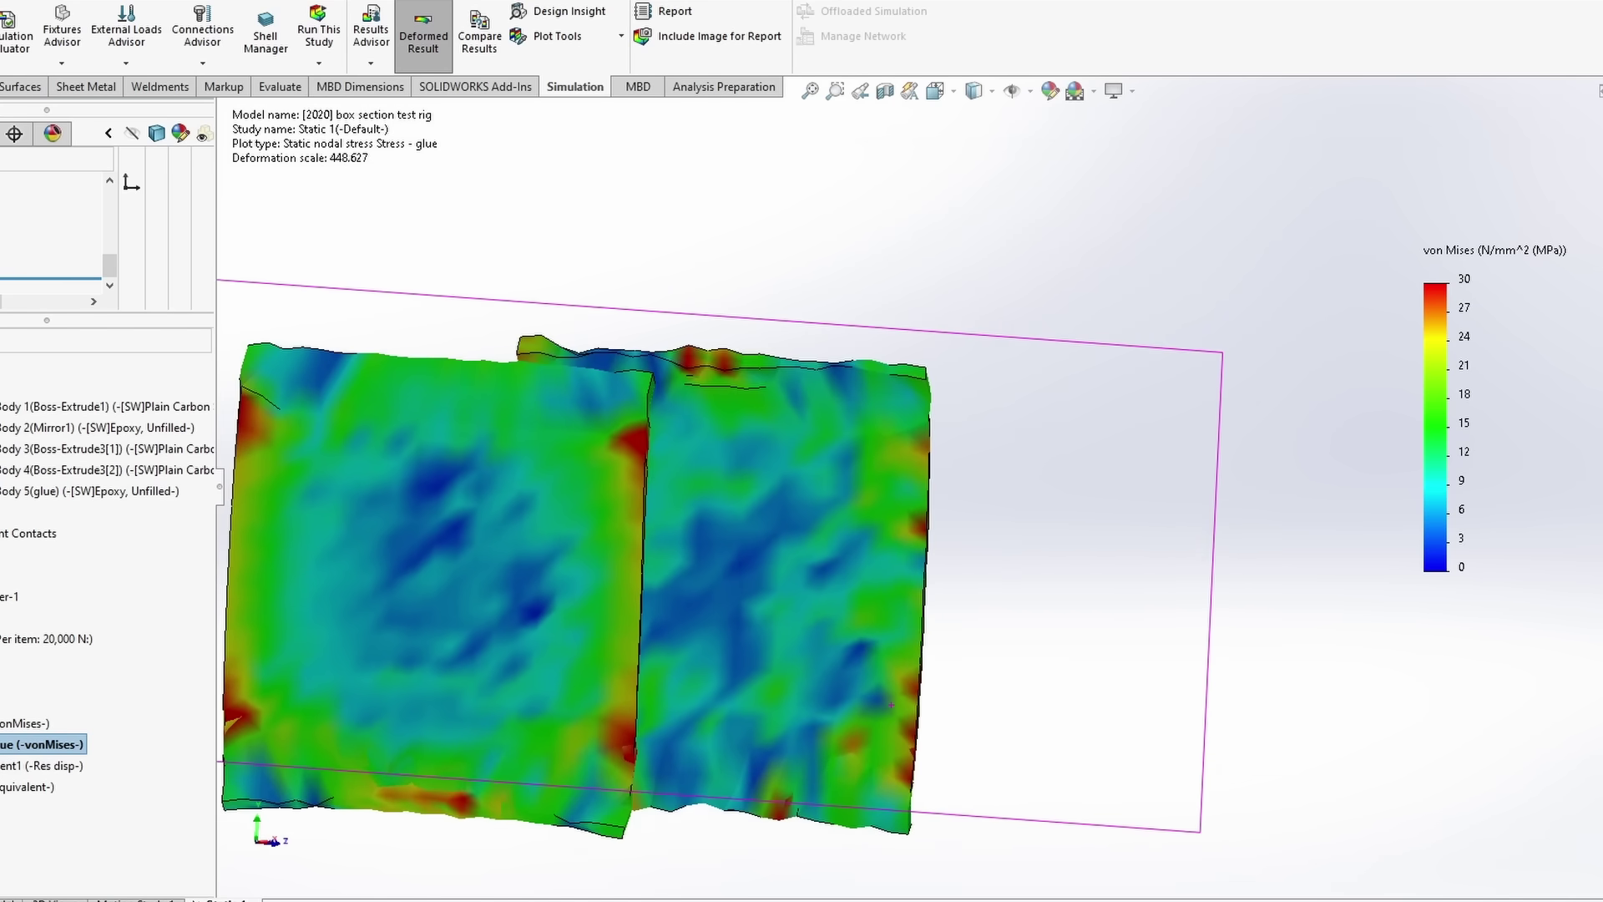
{"action": "key", "text": "Right"}
{"action": "key", "text": "Right"}
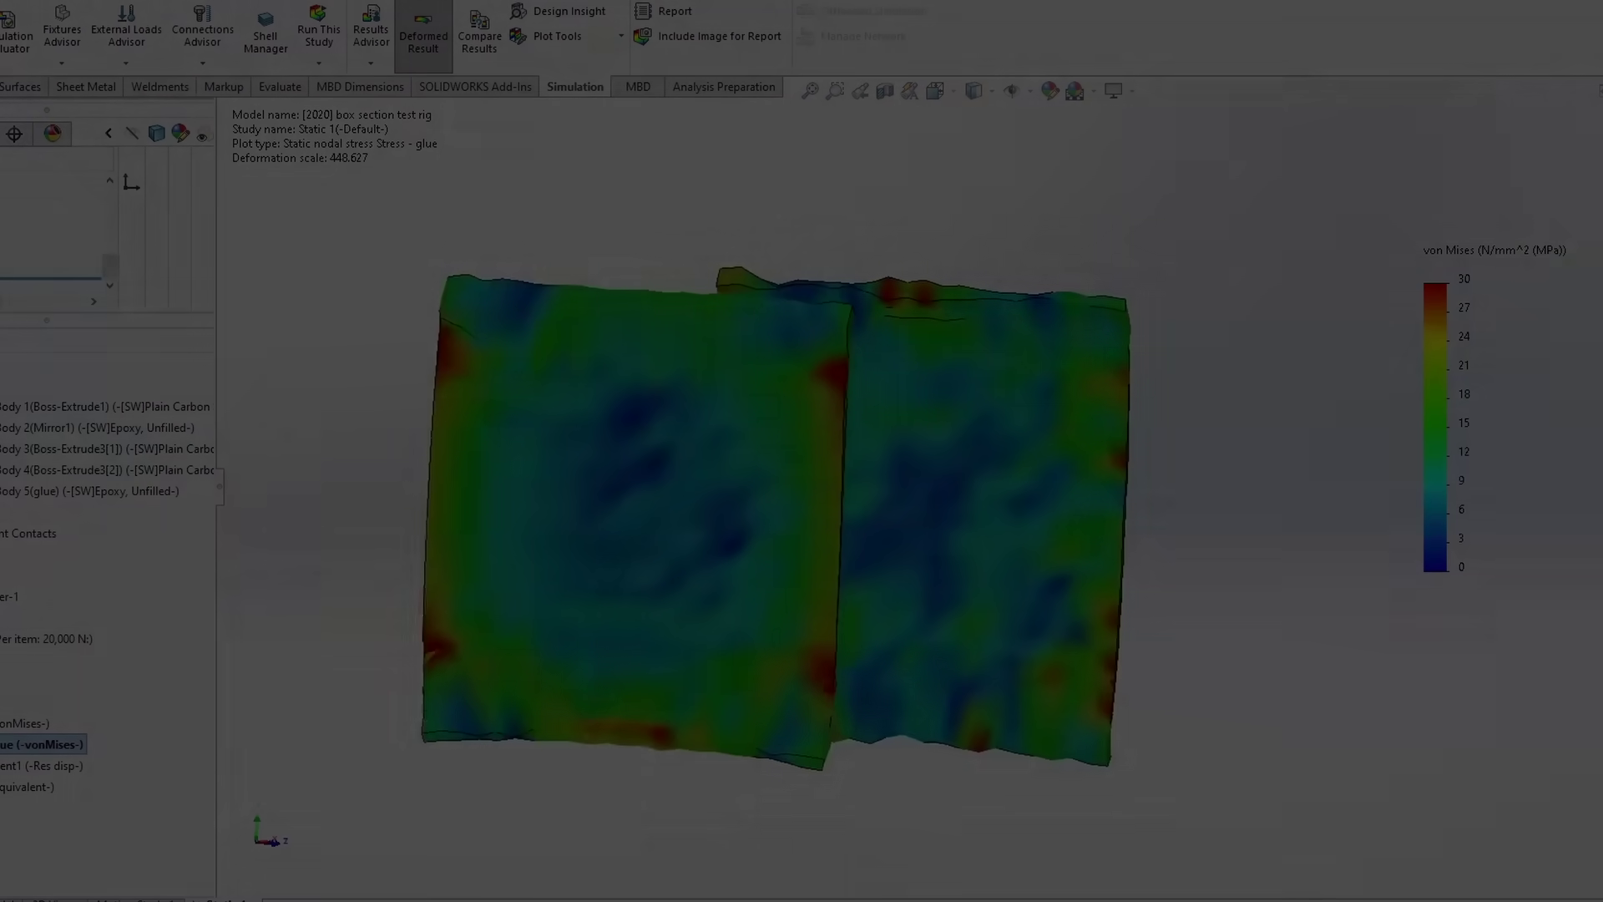
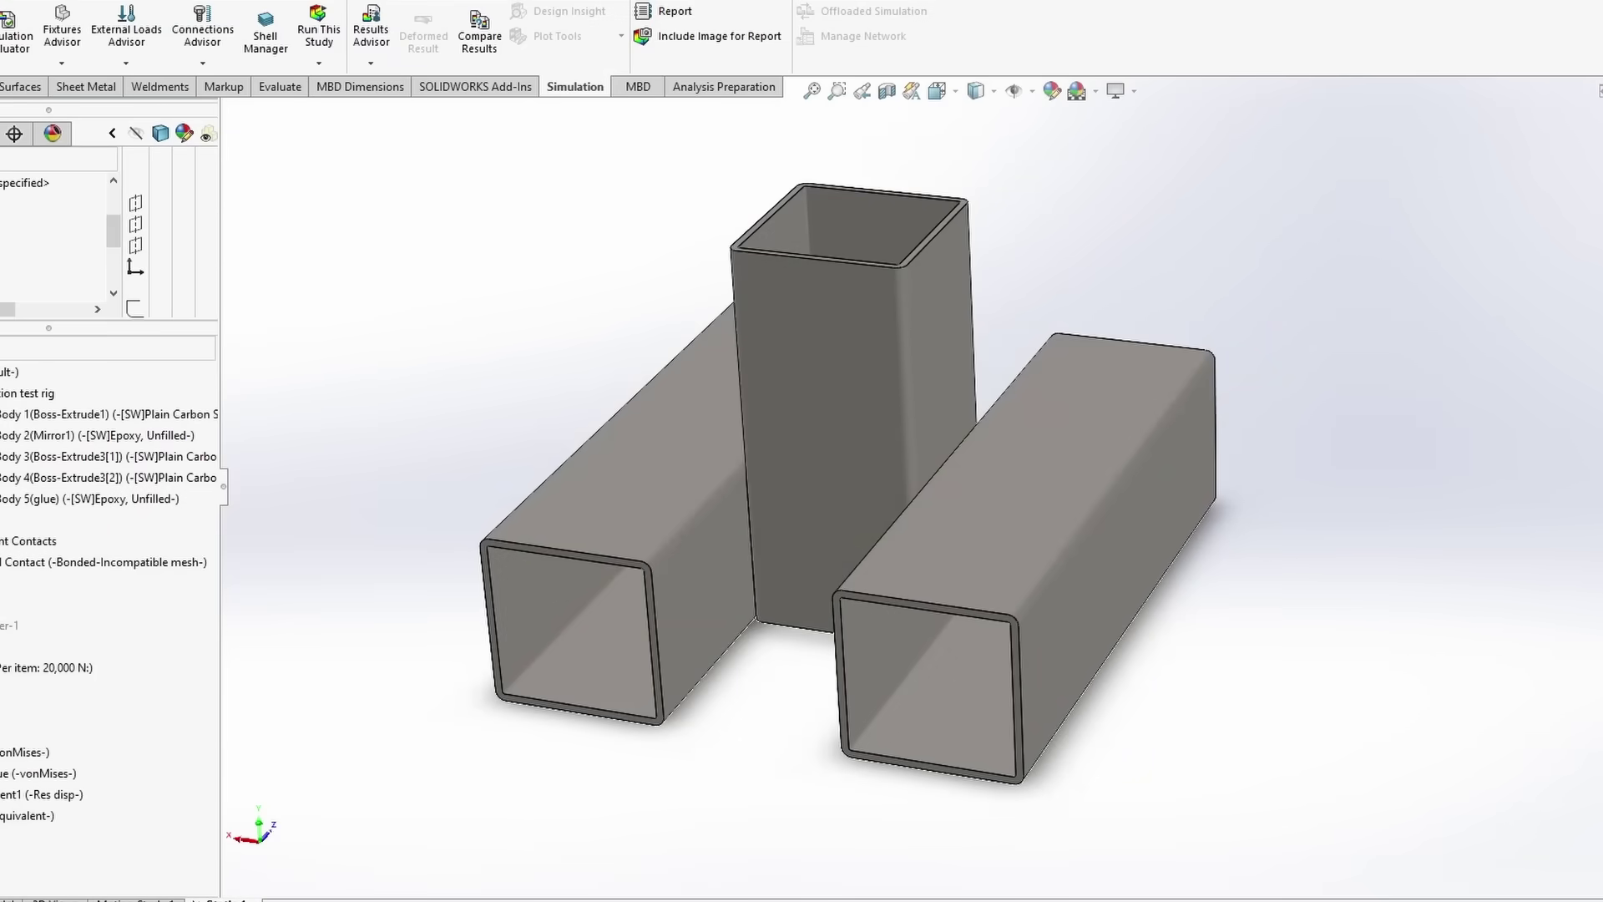
Change the tube-rim Force load from 20,000 N to 44,000 N and run the study.
{"action": "left_click", "coordinate": [932, 232]}
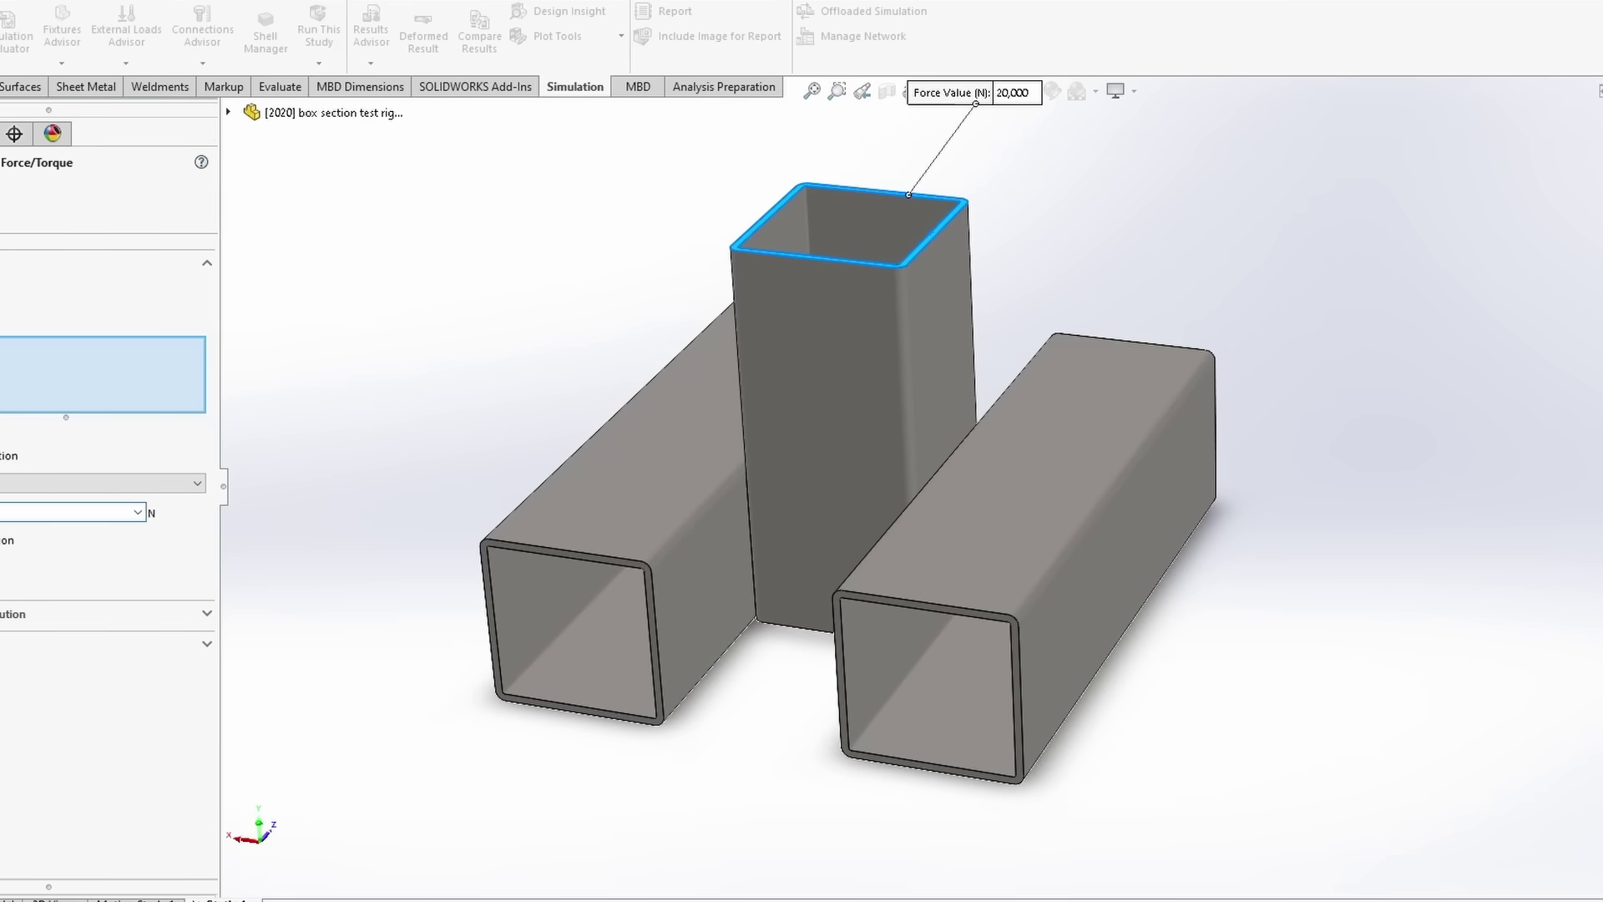
{"action": "key", "text": "Return"}
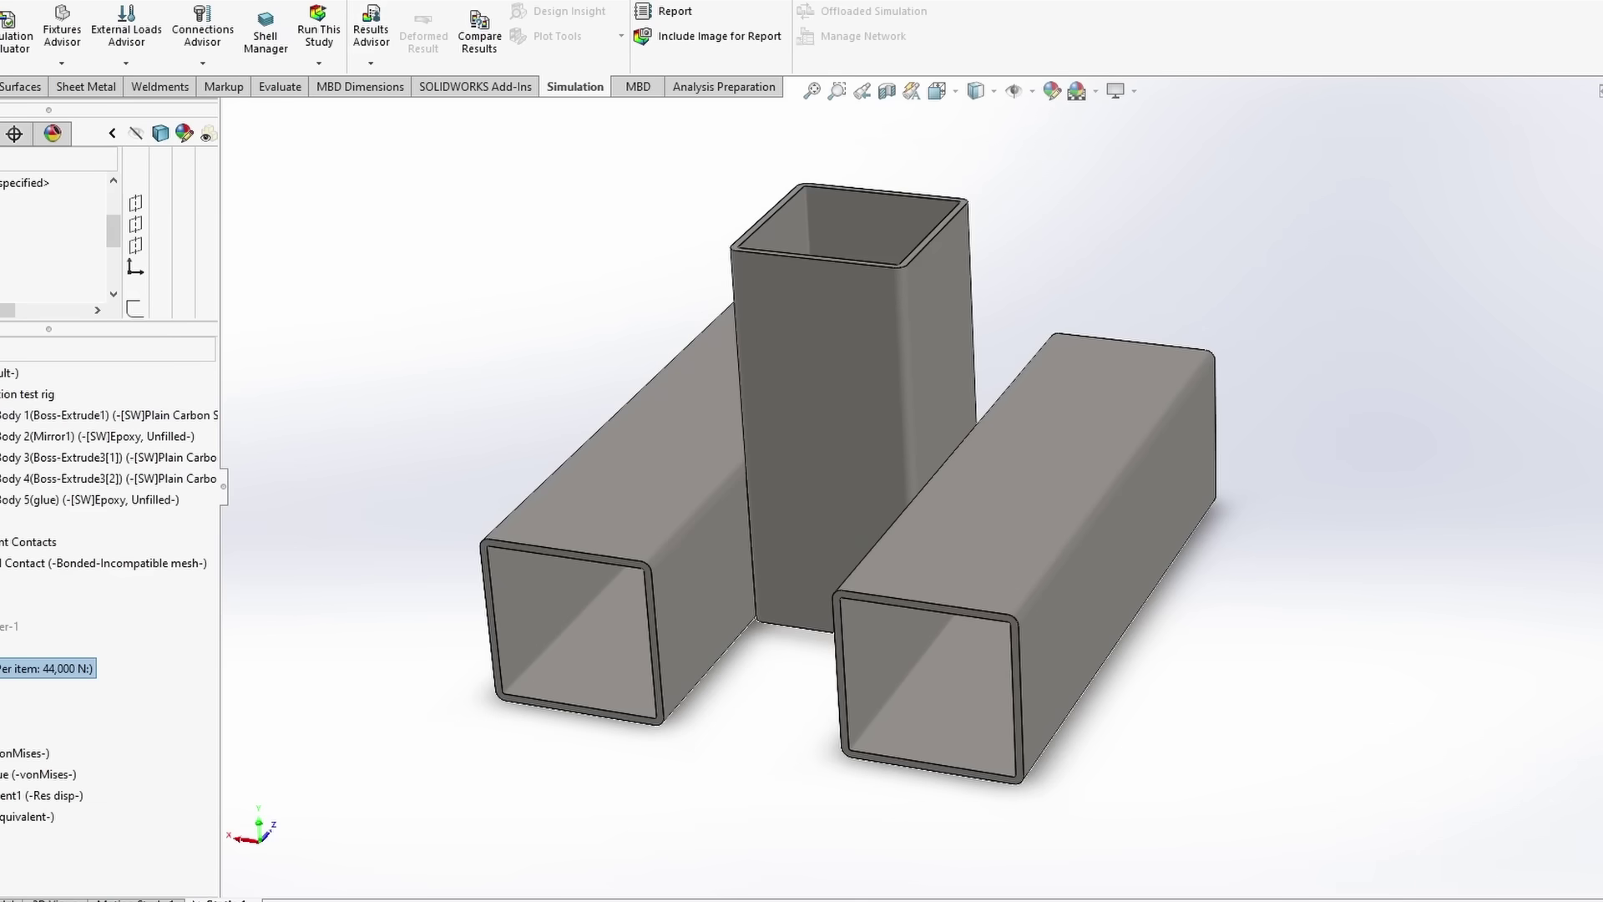
{"action": "left_click", "coordinate": [319, 29]}
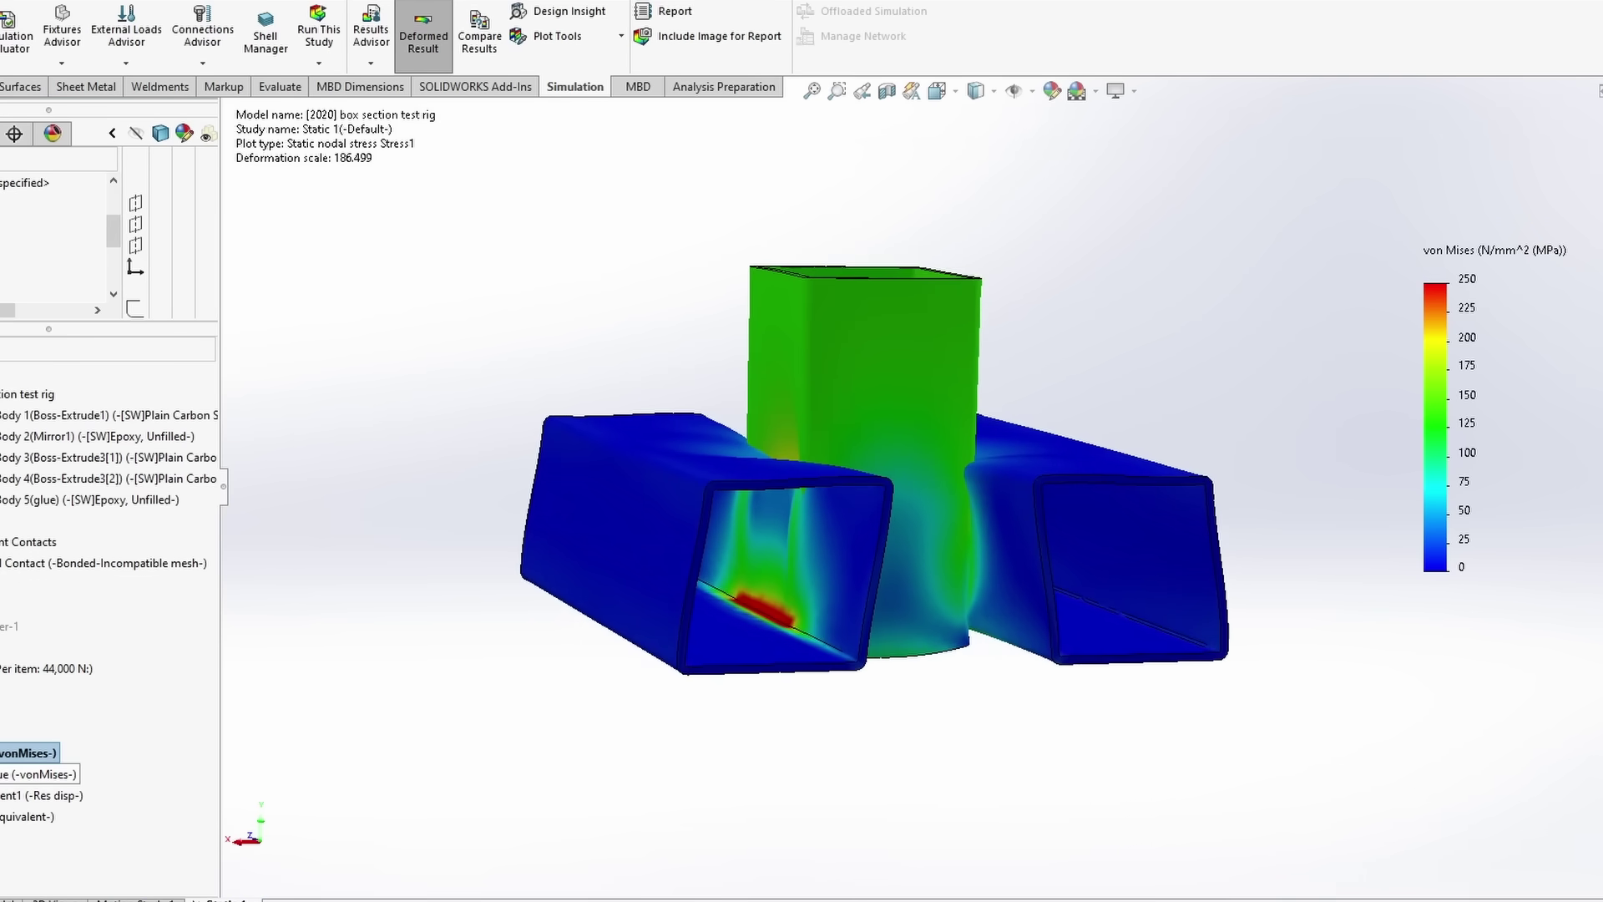
Display the 'Stress - glue' von Mises plot in psi, peaking at 5,802 psi.
{"action": "double_click", "coordinate": [42, 774]}
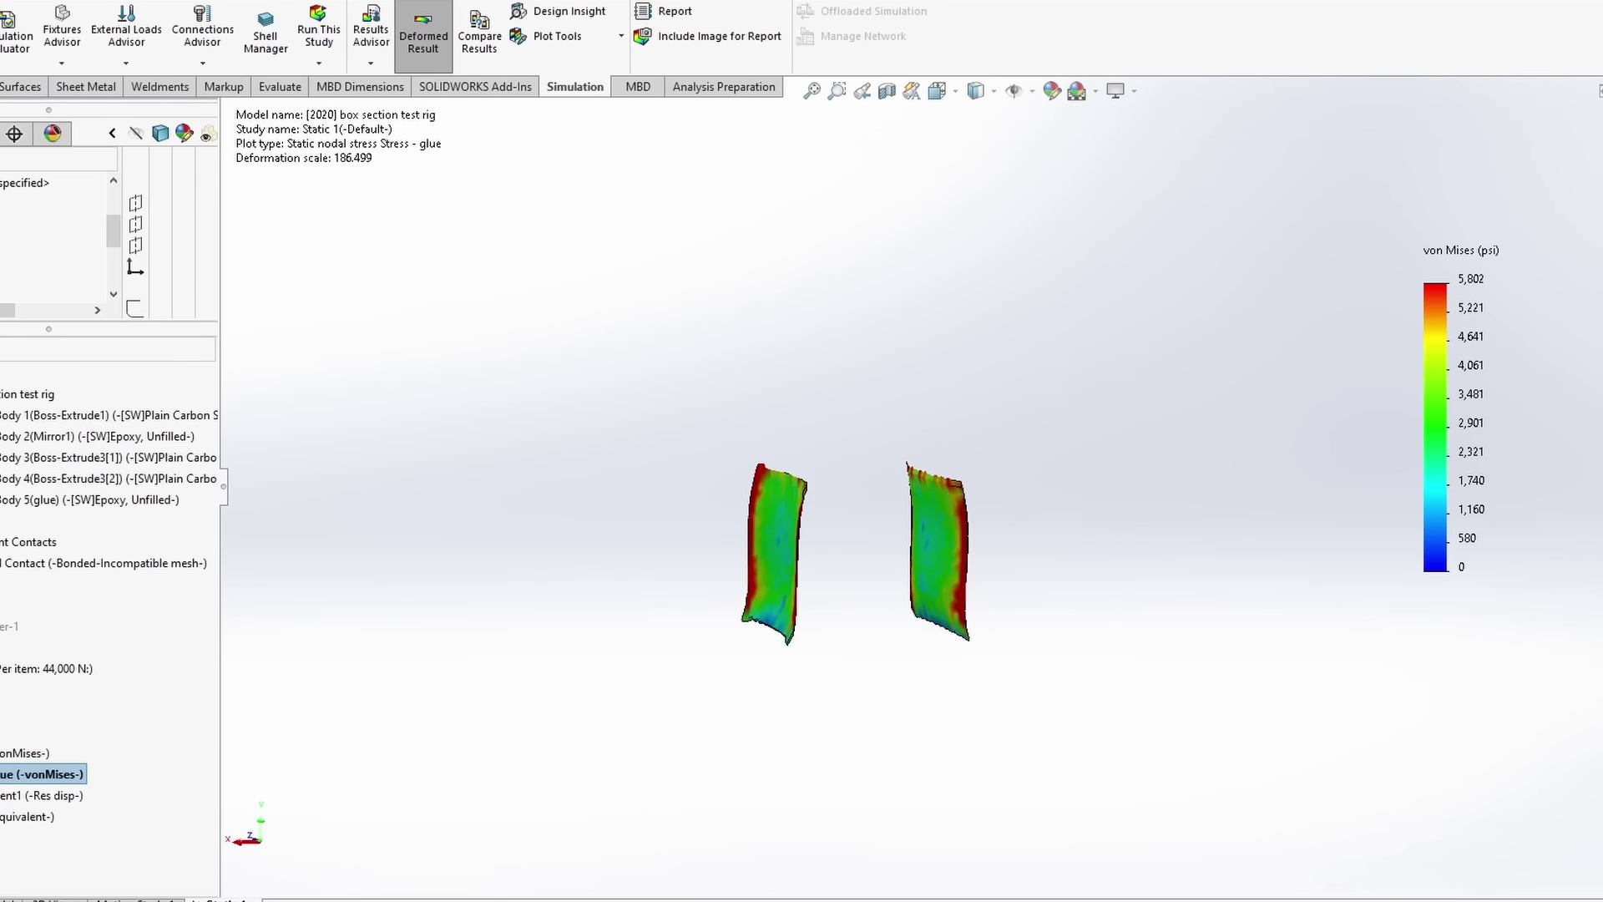